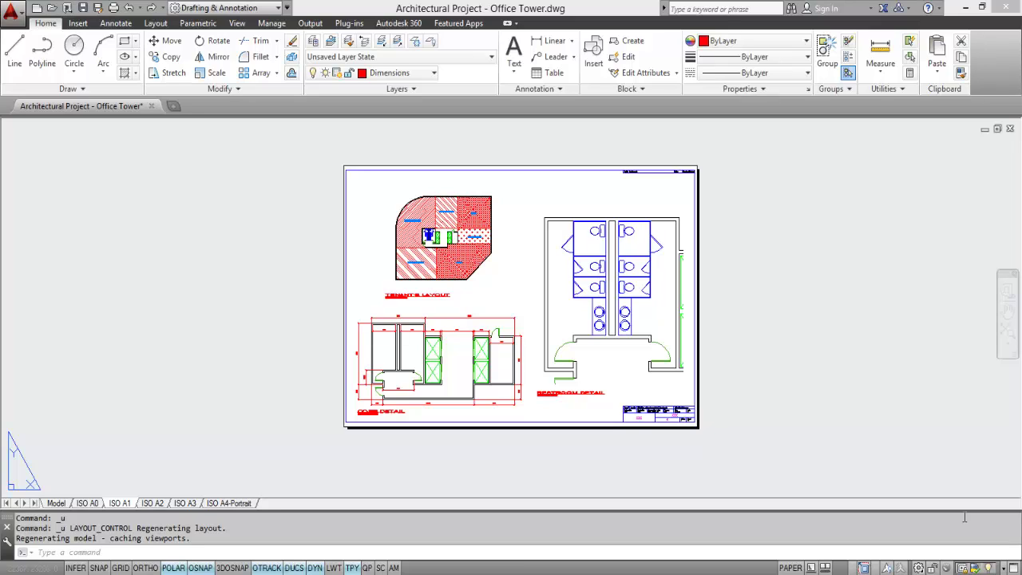
Purge all unused named items from the drawing, including the Electrical, Furniture and HVAC layers.
left_click(17, 19)
mouse_move(48, 334)
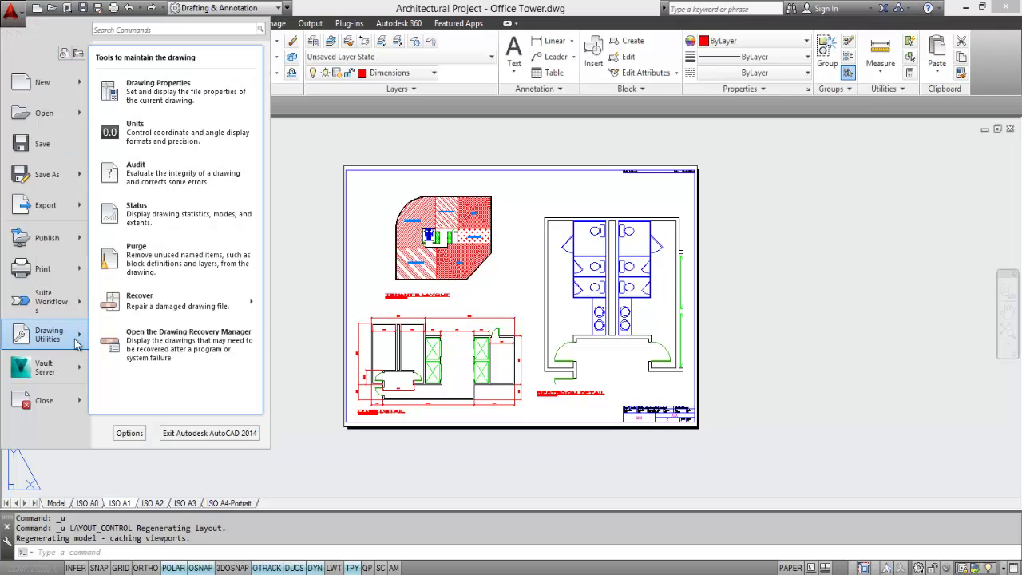
left_click(152, 274)
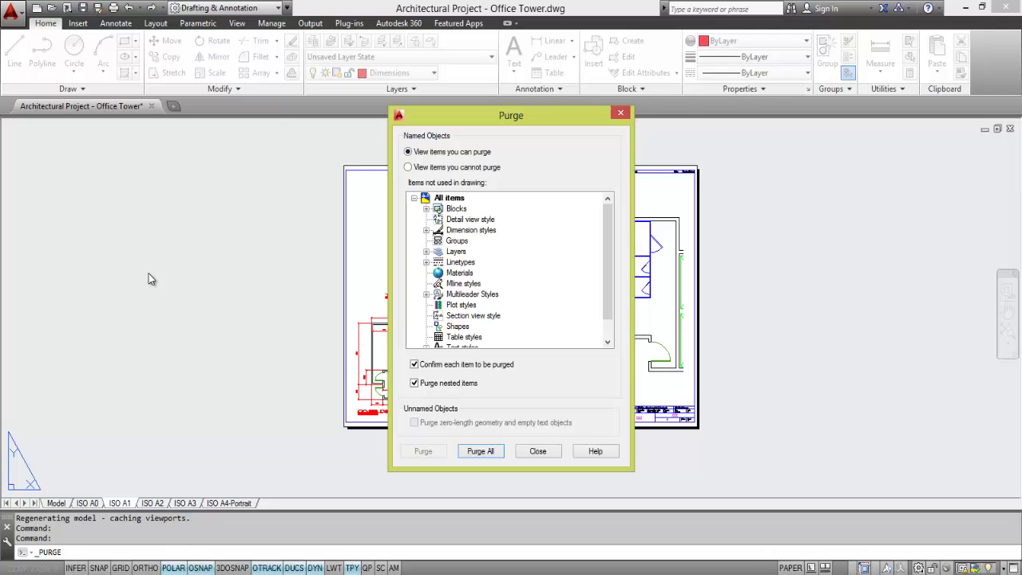
left_click(468, 455)
left_click(475, 289)
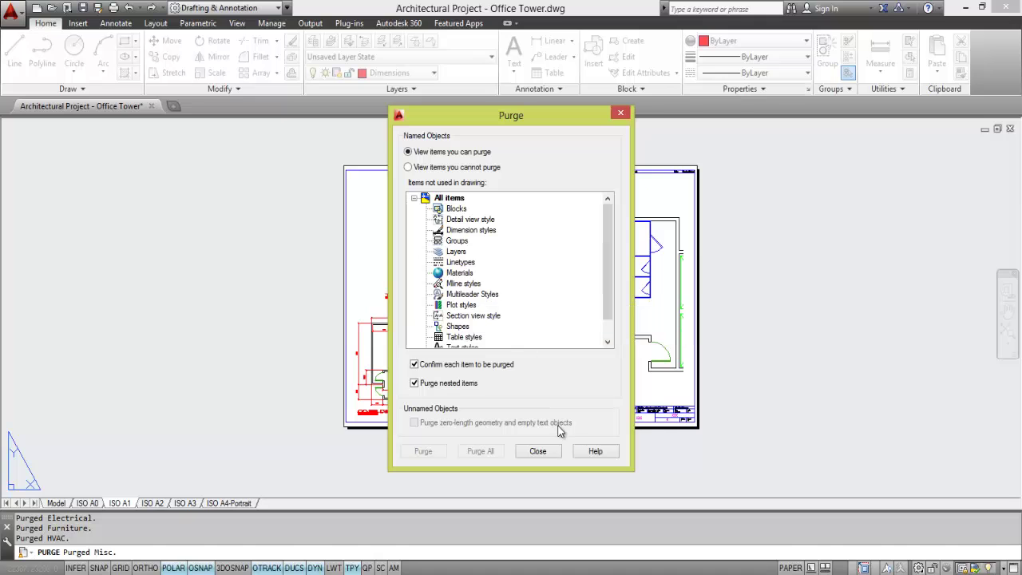
left_click(550, 450)
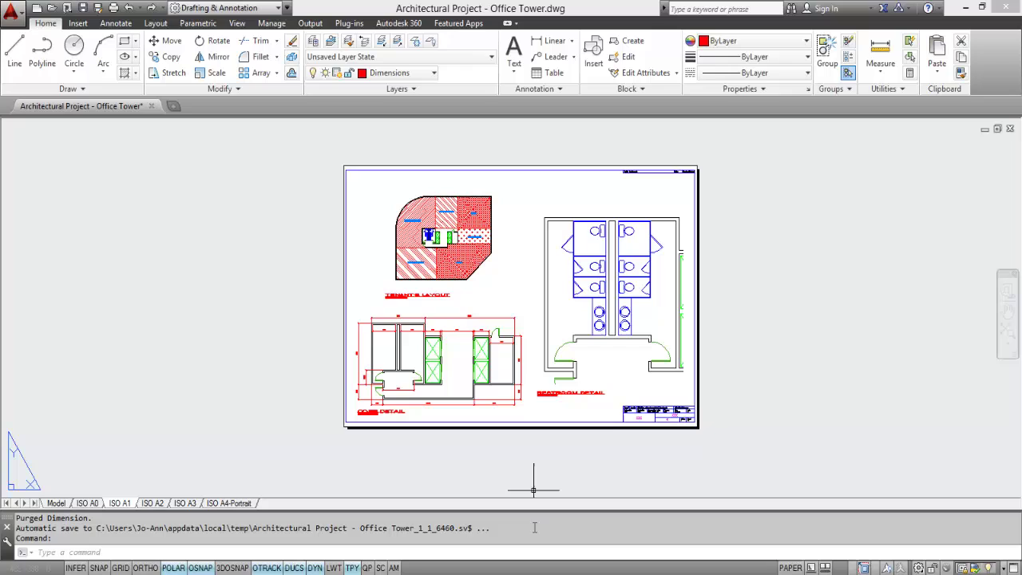
Start the command-line -PURGE command.
left_click(540, 555)
type("-PU")
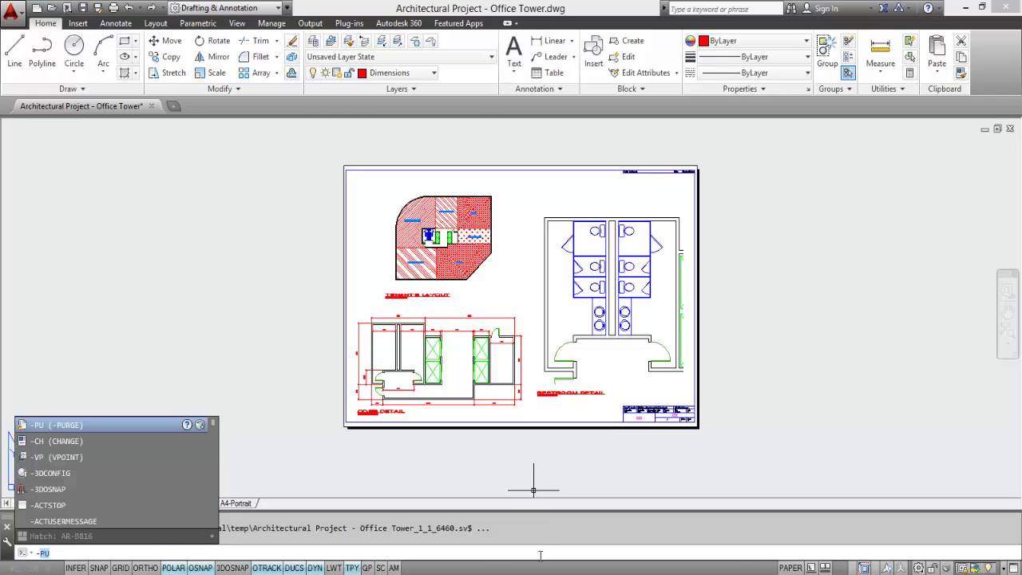
key("BackSpace")
type("p")
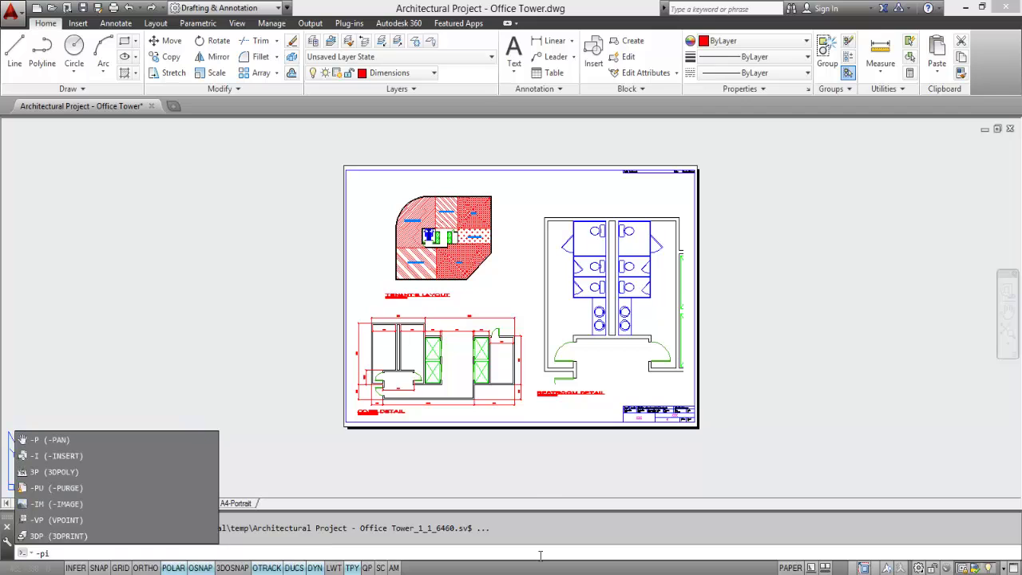
type("urge")
key("Return")
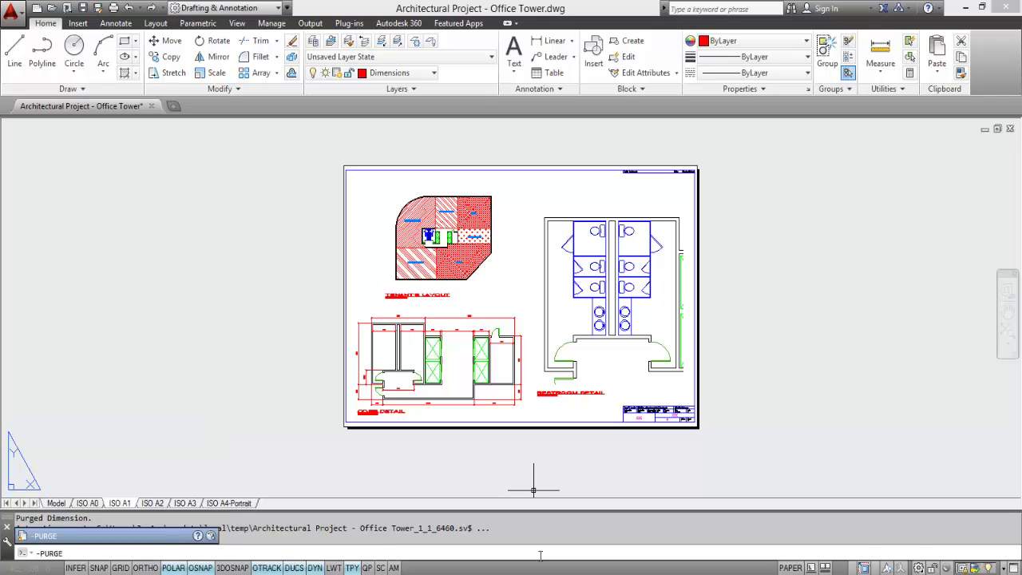
key("Return")
key("Down")
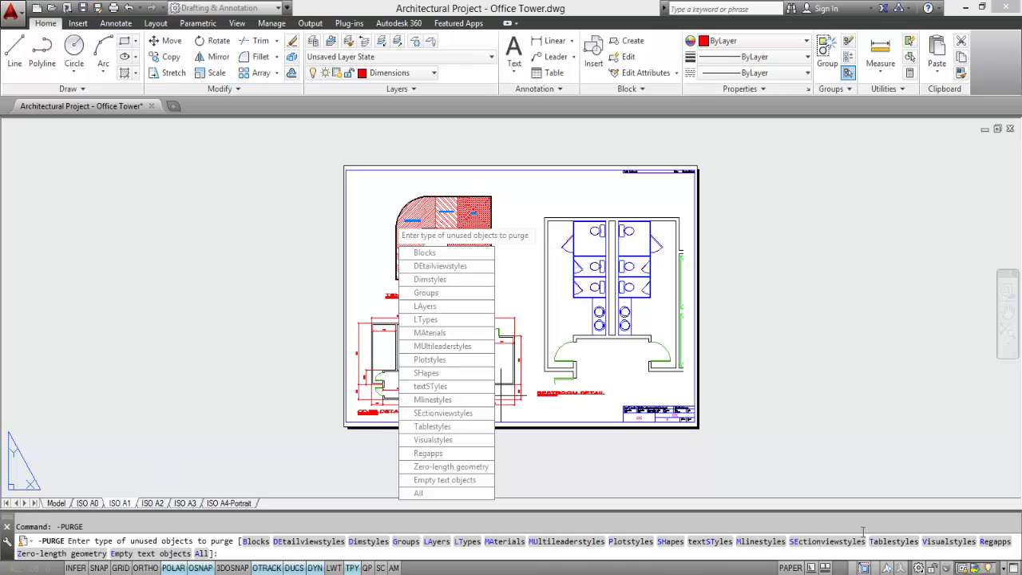
Purge all registered applications (*) without verifying each name, deleting six regapps.
left_click(997, 543)
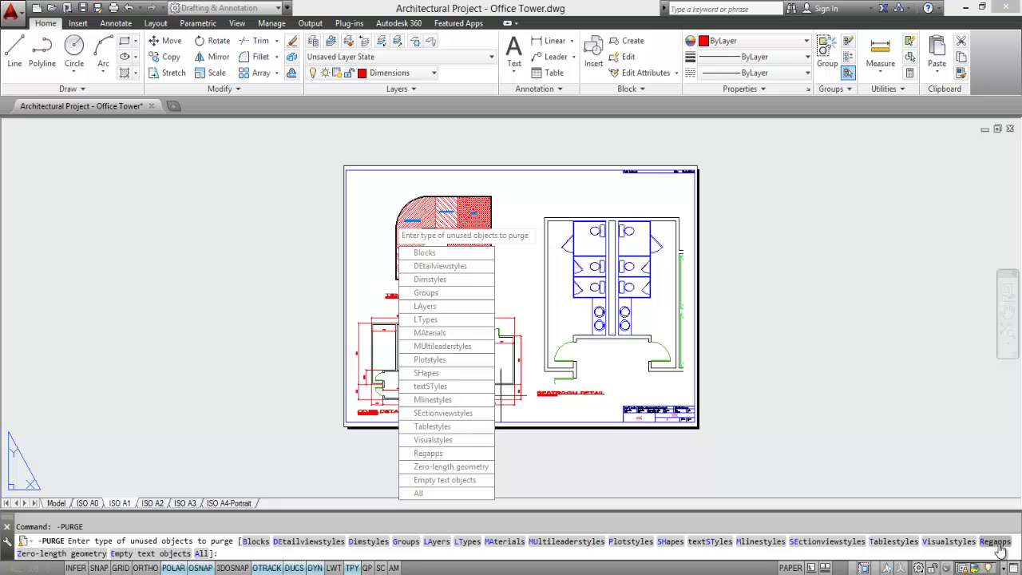
left_click(469, 462)
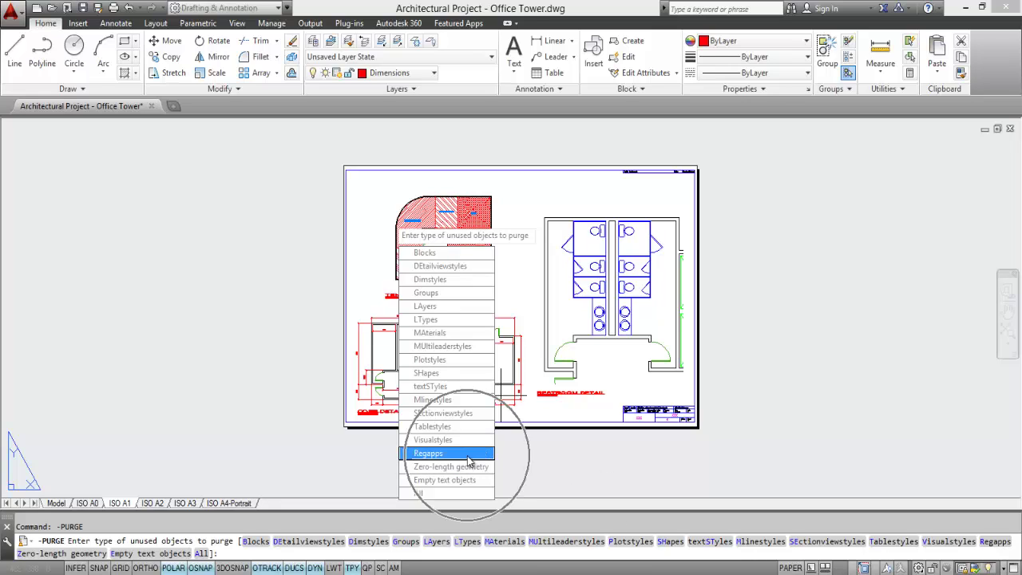
left_click(469, 458)
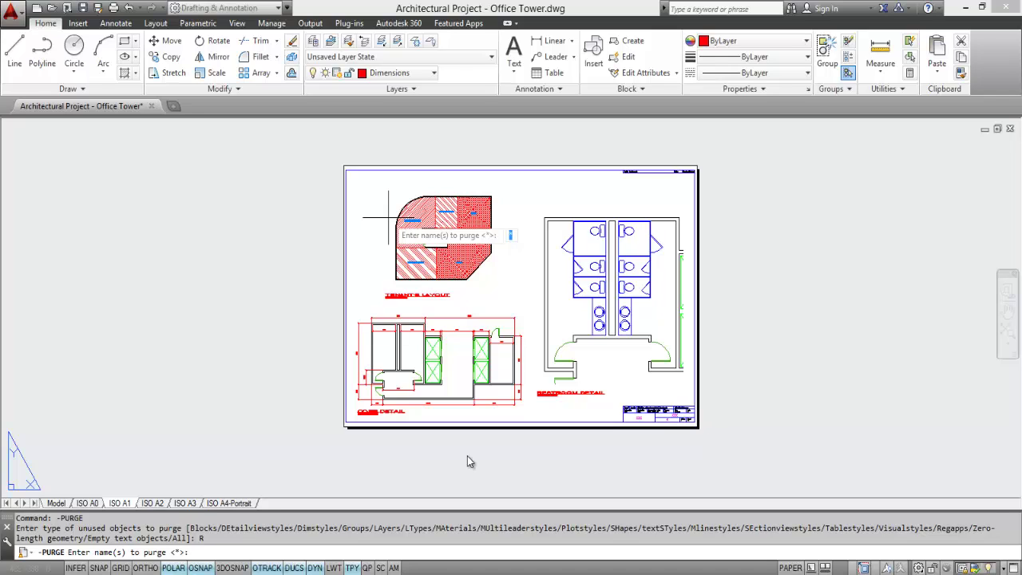
key("Return")
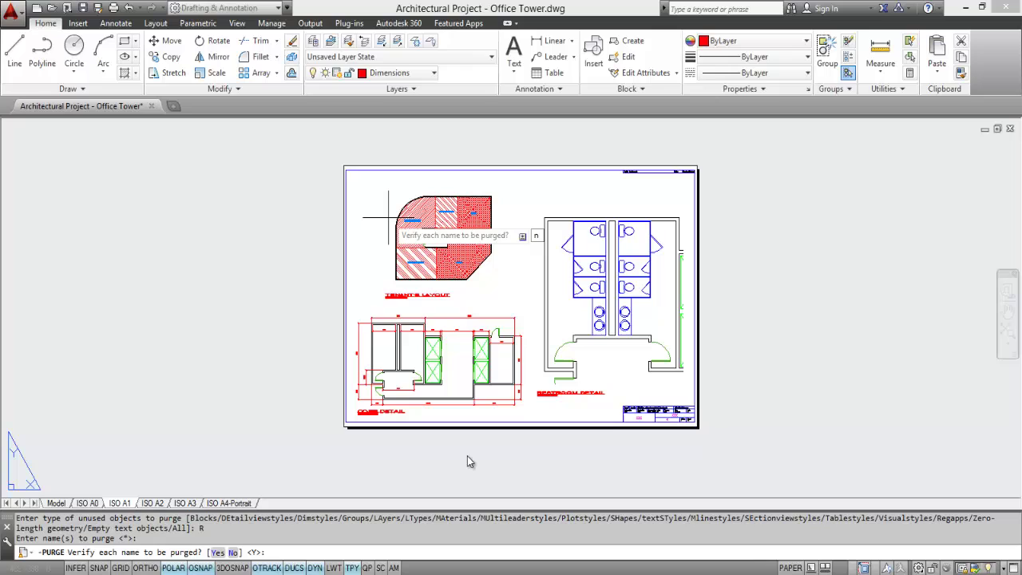
type("n")
key("Return")
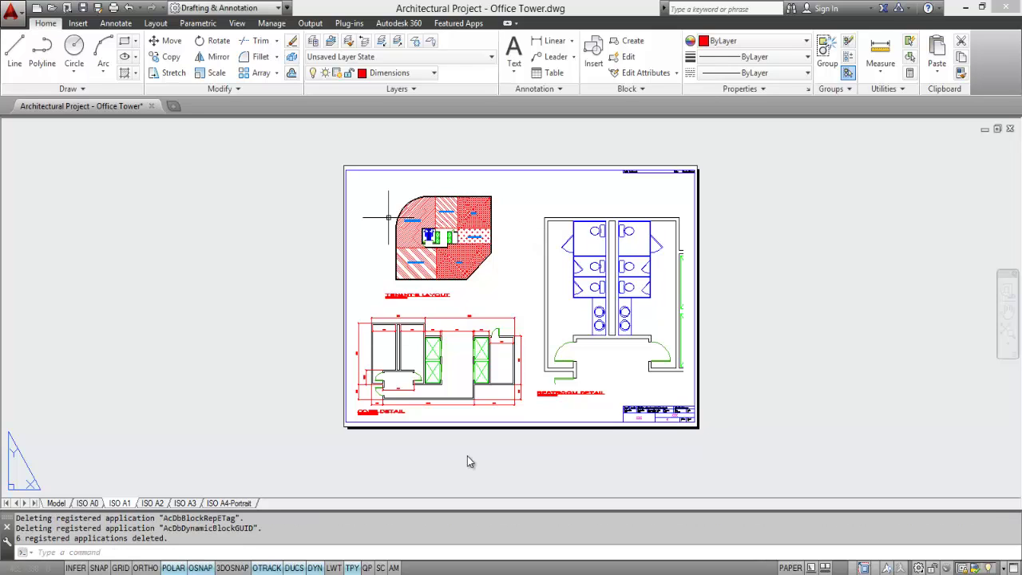